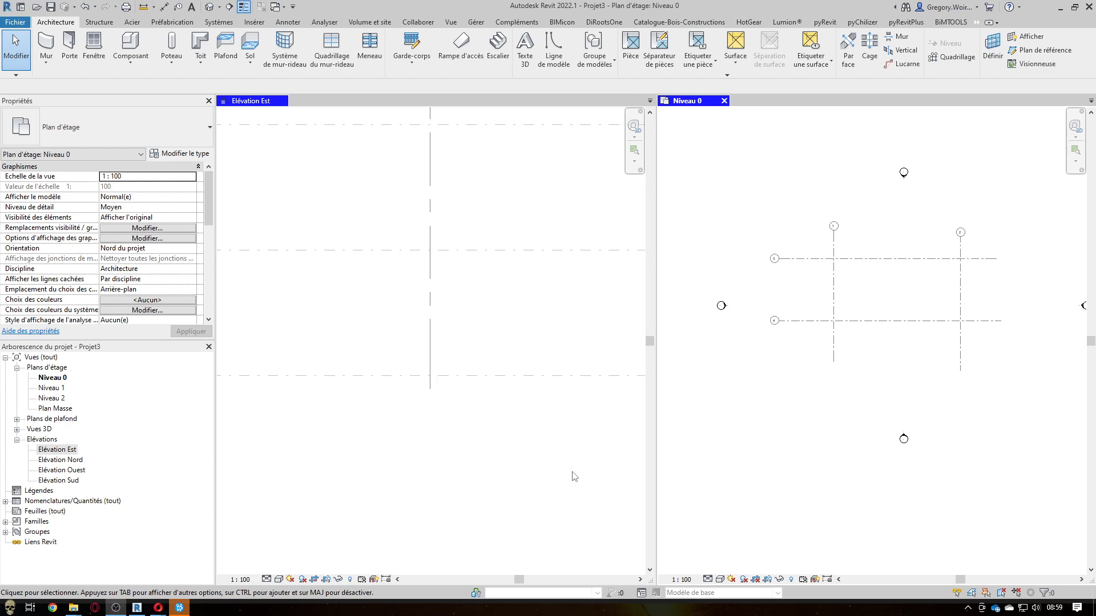
Start placing an architectural column (Poteau architectural) with the rectangular 300mm x 300mm type
{"action": "left_click", "coordinate": [171, 58]}
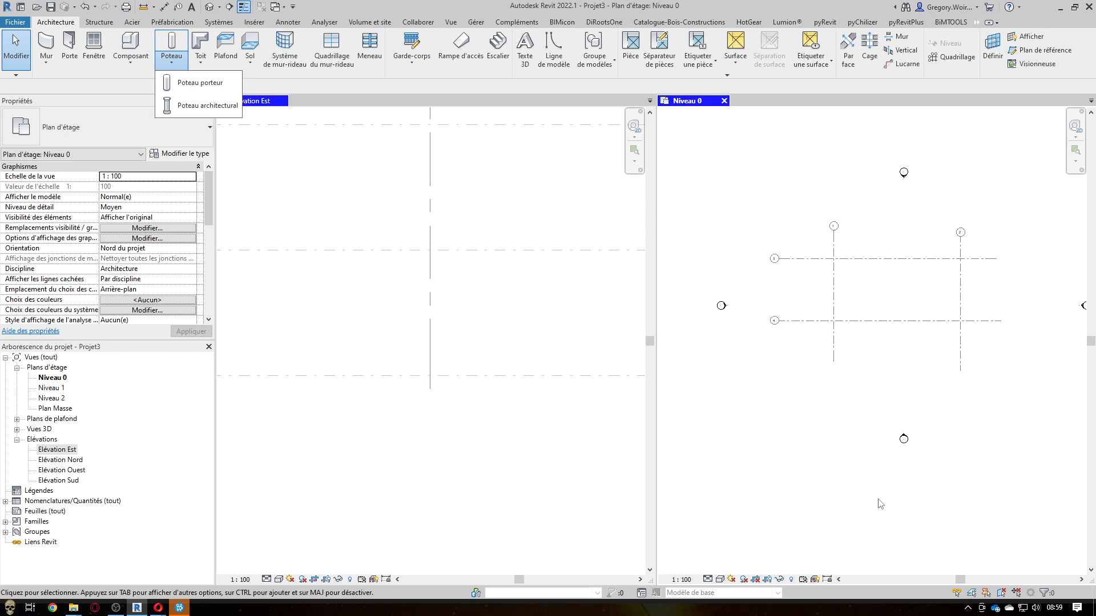
{"action": "left_click", "coordinate": [216, 92]}
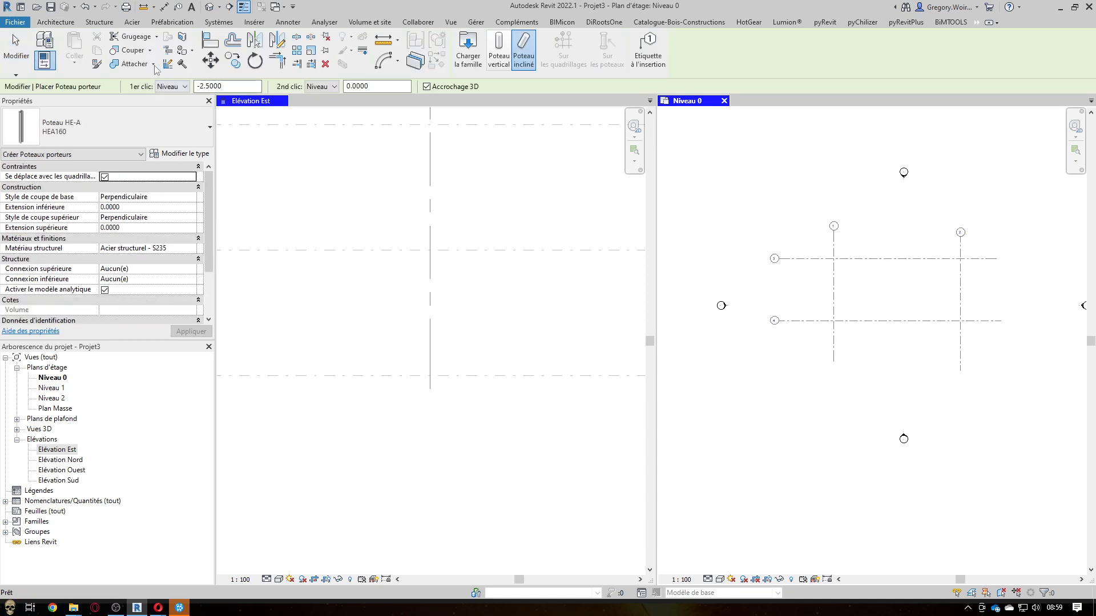
{"action": "left_click", "coordinate": [55, 23]}
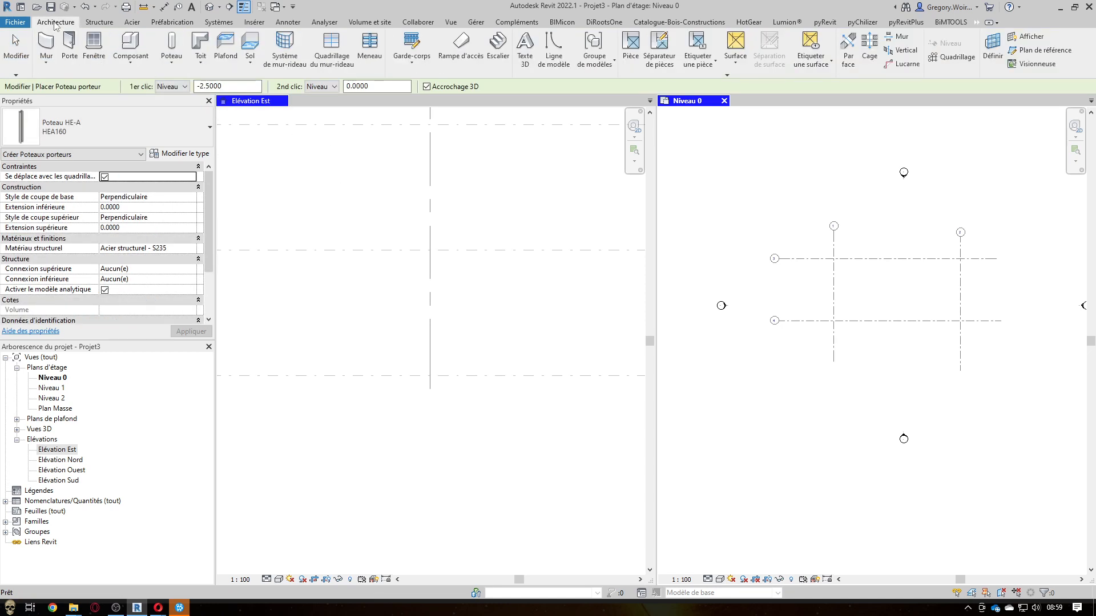
{"action": "left_click", "coordinate": [171, 57]}
{"action": "left_click", "coordinate": [200, 109]}
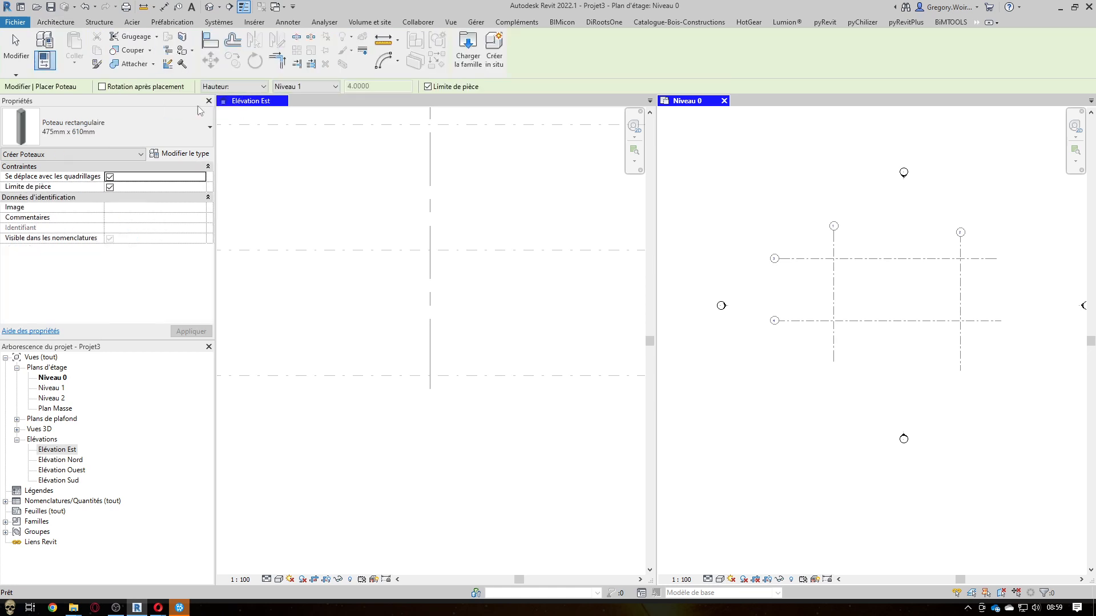
{"action": "left_click", "coordinate": [86, 128]}
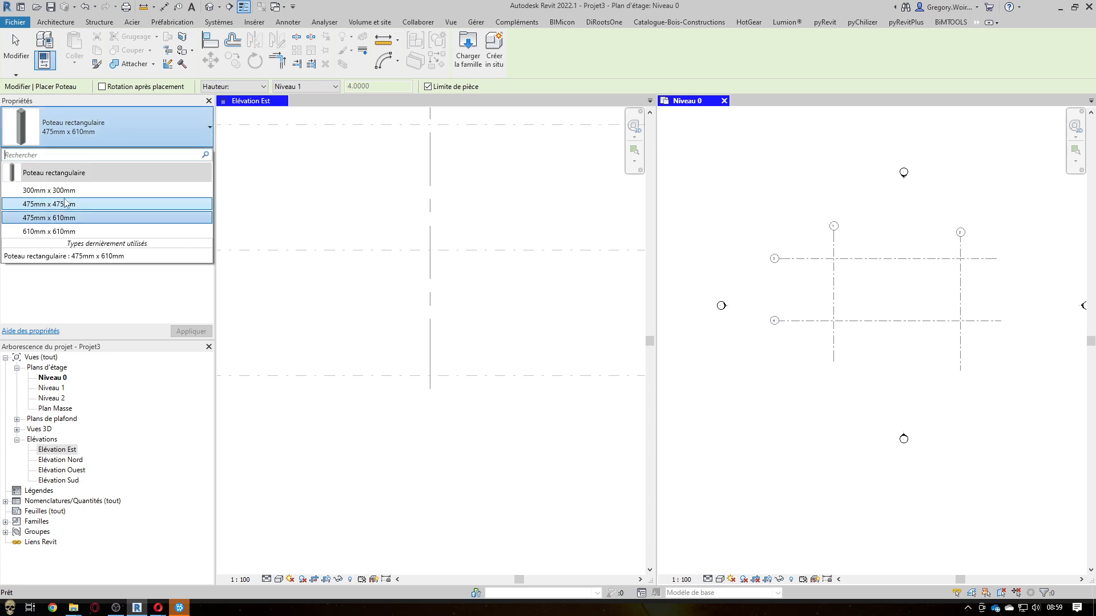
{"action": "mouse_move", "coordinate": [79, 196]}
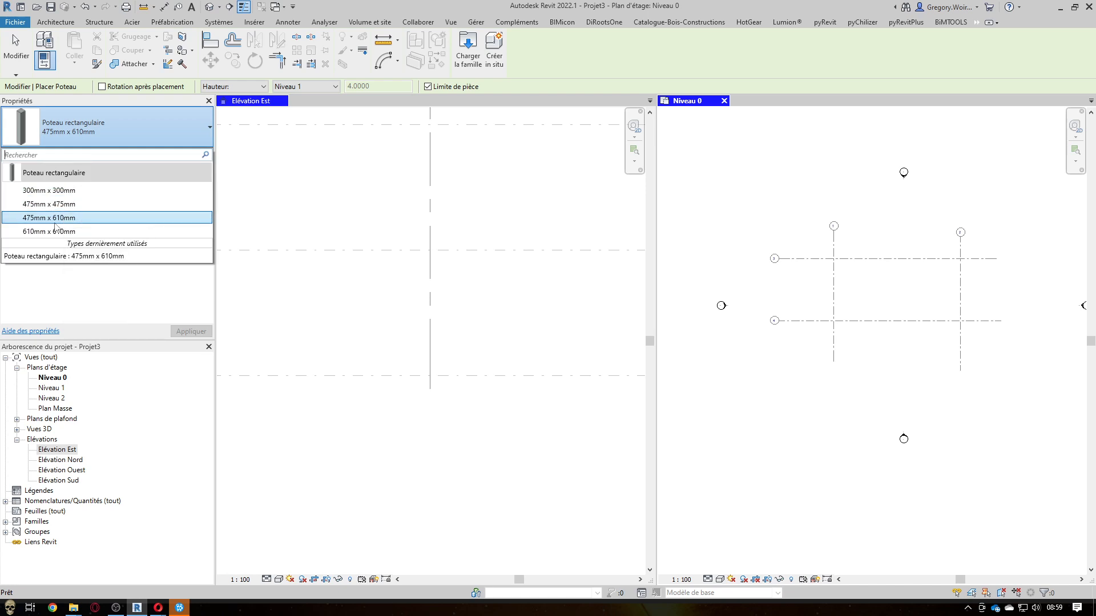
{"action": "left_click", "coordinate": [48, 193]}
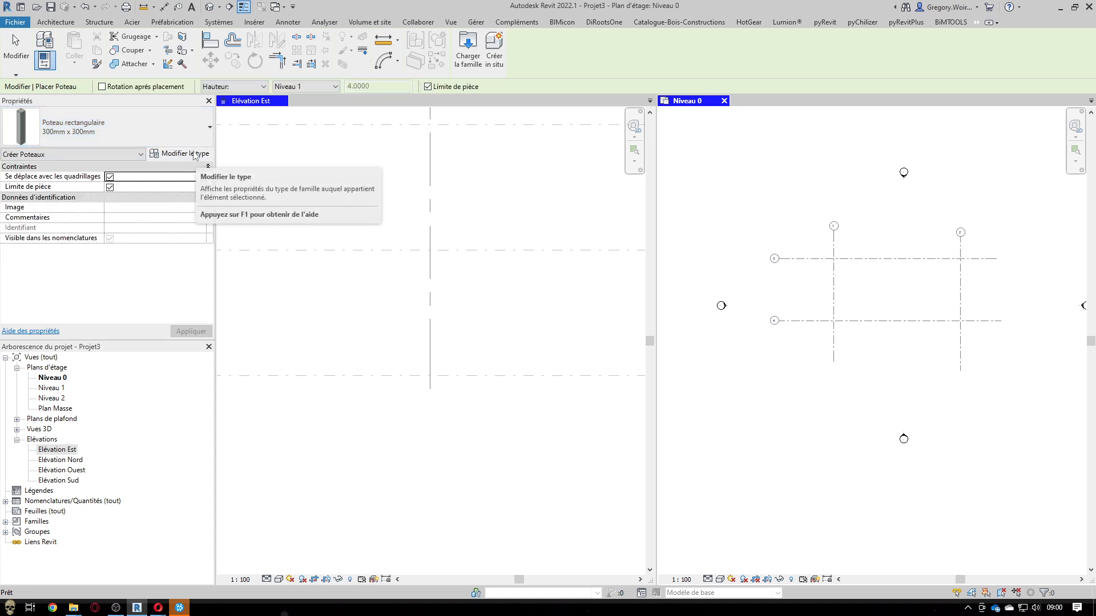
Duplicate the 300mm x 300mm rectangular column type and name the copy 200mm x 200mm
{"action": "left_click", "coordinate": [183, 154]}
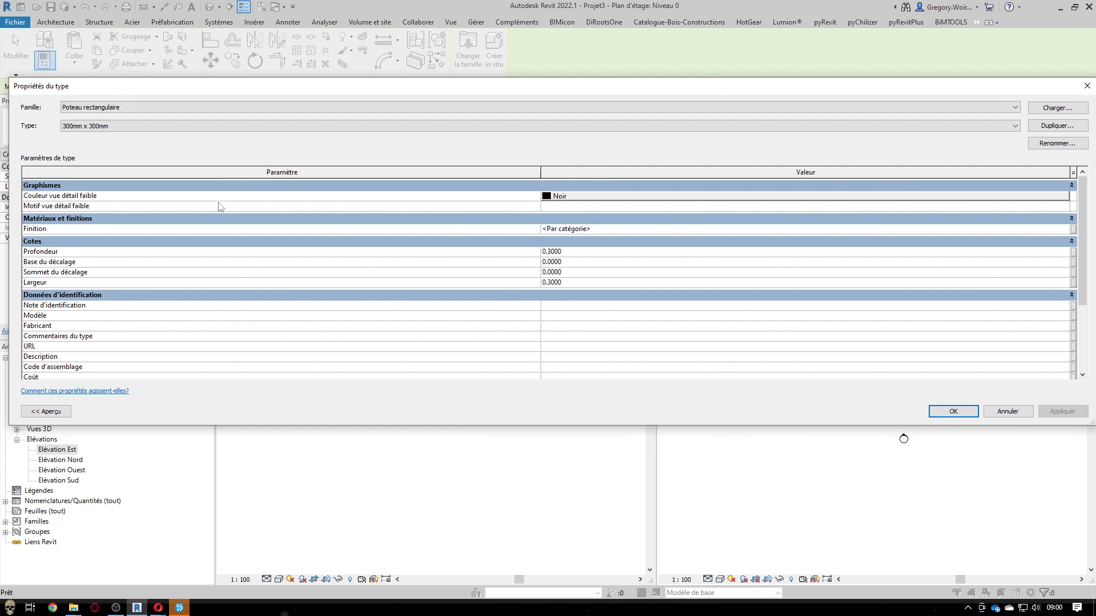
{"action": "left_click", "coordinate": [558, 252]}
{"action": "left_click", "coordinate": [1055, 127]}
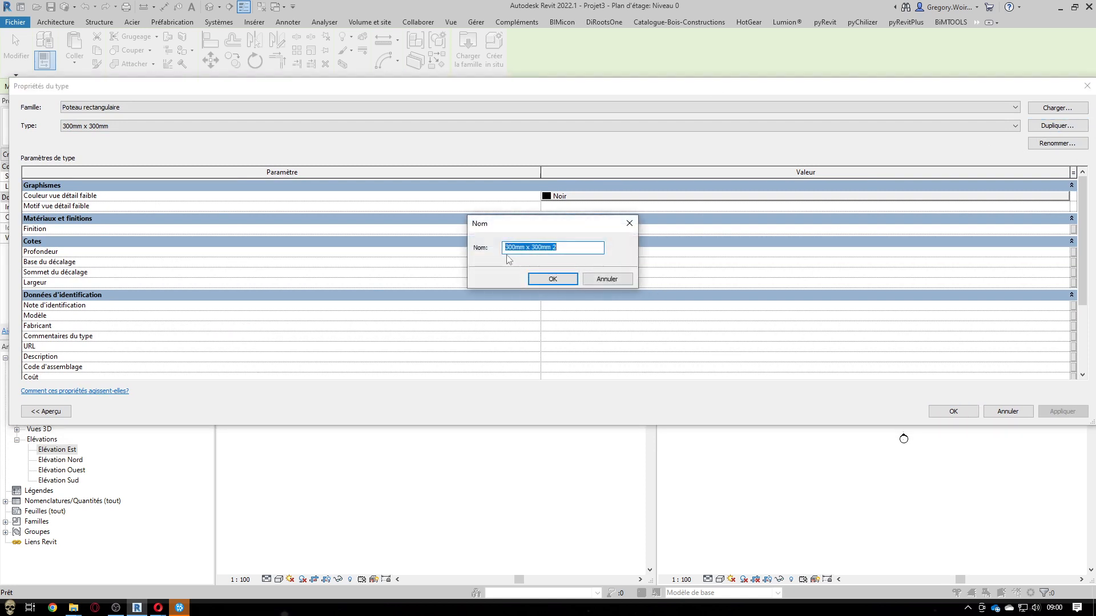
{"action": "left_click", "coordinate": [507, 246]}
{"action": "type", "text": "2"}
{"action": "key", "text": "Delete"}
{"action": "left_click", "coordinate": [537, 248]}
{"action": "key", "text": "BackSpace"}
{"action": "type", "text": "2"}
{"action": "left_click", "coordinate": [563, 247]}
{"action": "key", "text": "BackSpace"}
{"action": "key", "text": "BackSpace"}
{"action": "left_click", "coordinate": [553, 279]}
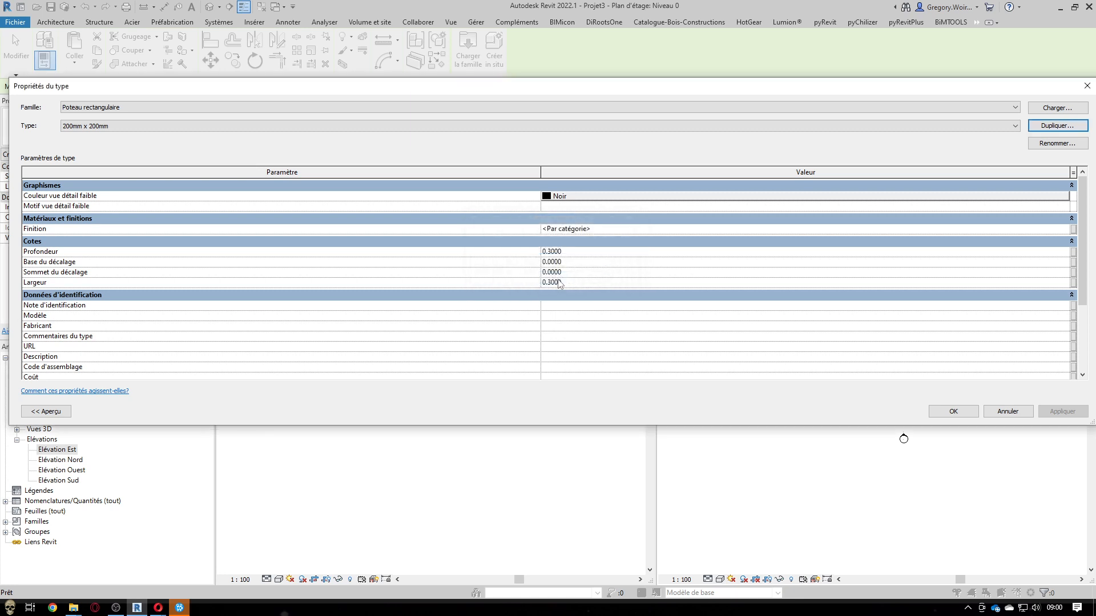
Set the new column type's depth (Profondeur) and width (Largeur) to 0.2 and apply the type properties
{"action": "left_click", "coordinate": [567, 251]}
{"action": "type", "text": "0.2"}
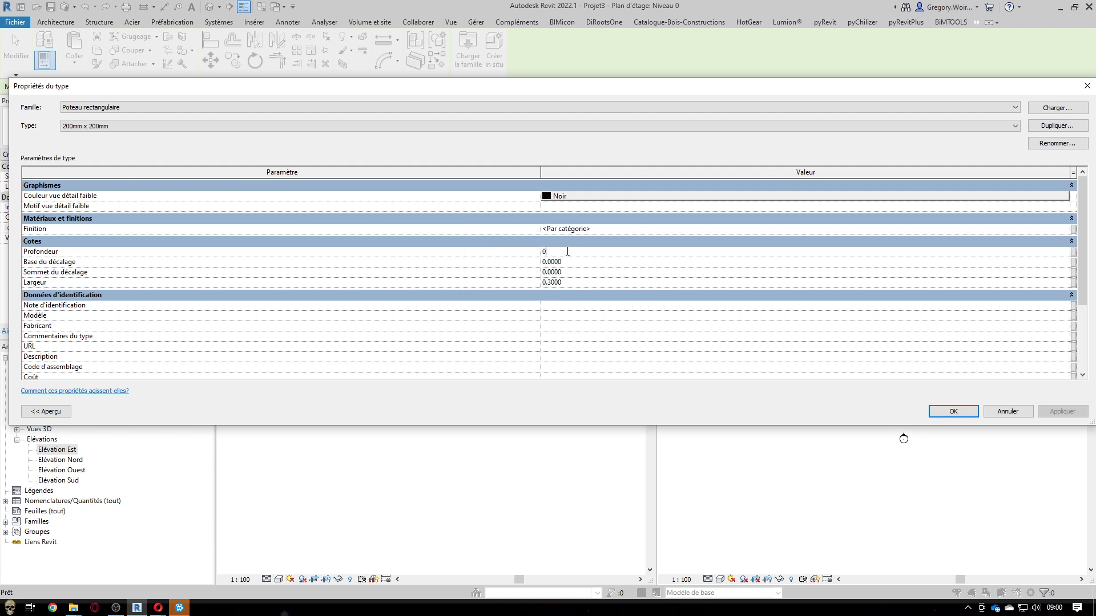
{"action": "left_click", "coordinate": [568, 283]}
{"action": "type", "text": "0.2"}
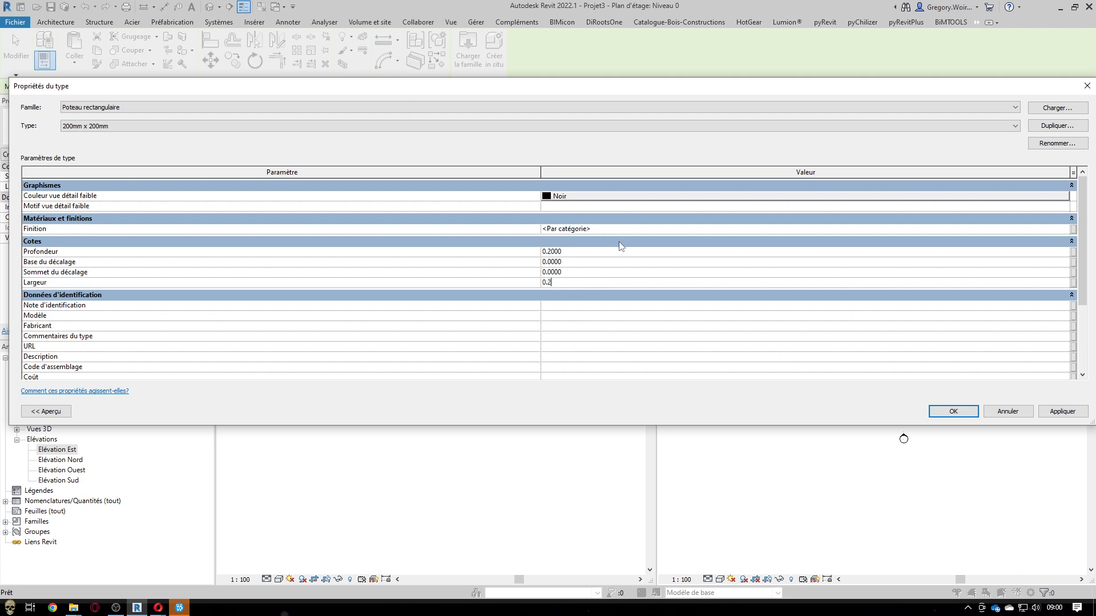
{"action": "left_click", "coordinate": [593, 252]}
{"action": "left_click", "coordinate": [1050, 412]}
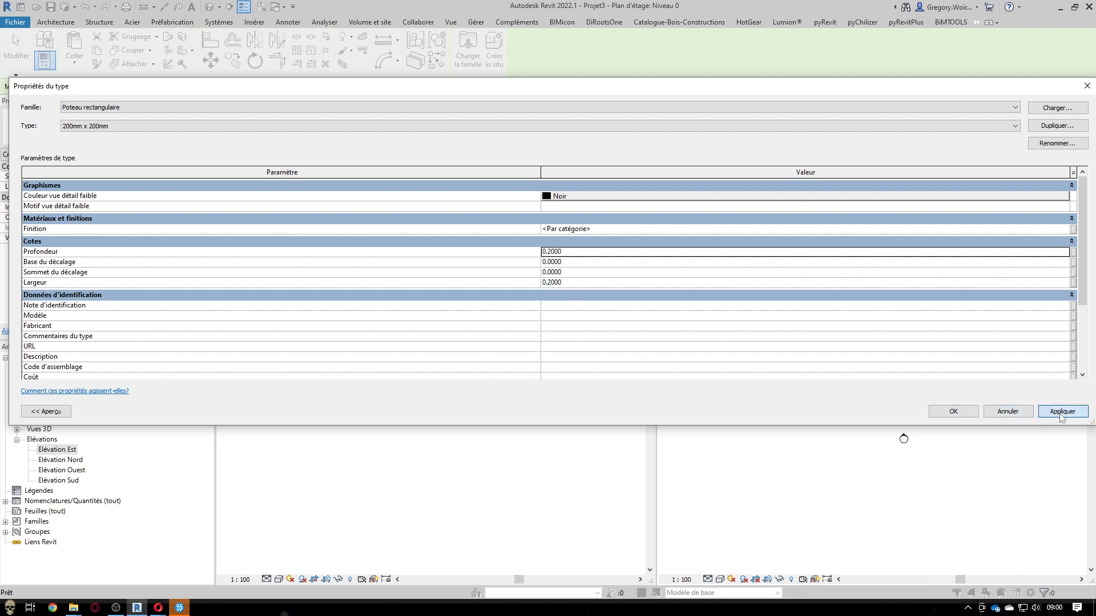
{"action": "left_click", "coordinate": [953, 412]}
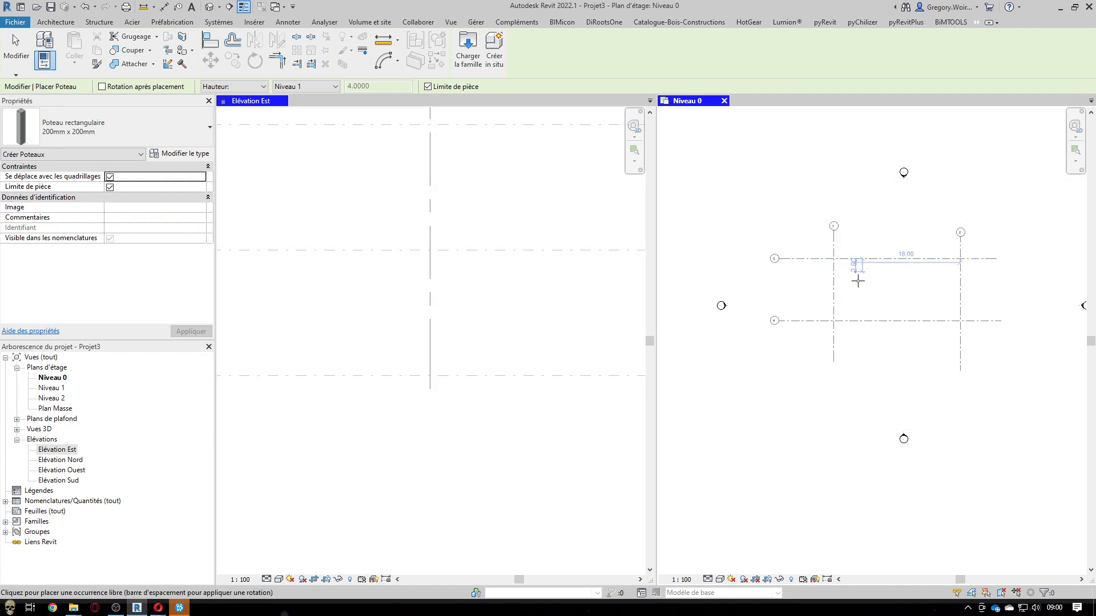
Place one 200mm x 200mm column at the intersection of grids 1 and 3 in the Niveau 0 plan
{"action": "scroll", "coordinate": [858, 279], "scroll_direction": "up", "scroll_amount": 7}
{"action": "scroll", "coordinate": [821, 262], "scroll_direction": "up", "scroll_amount": 3}
{"action": "middle_click_drag", "start_coordinate": [800, 224], "coordinate": [913, 448]}
{"action": "scroll", "coordinate": [854, 266], "scroll_direction": "up", "scroll_amount": 2}
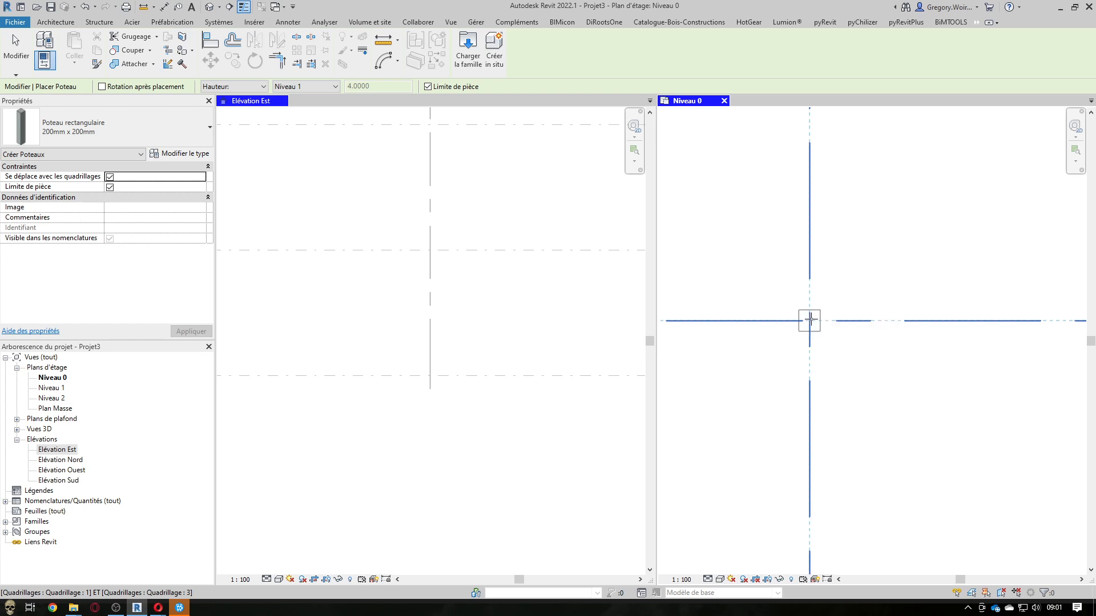
{"action": "left_click", "coordinate": [810, 319]}
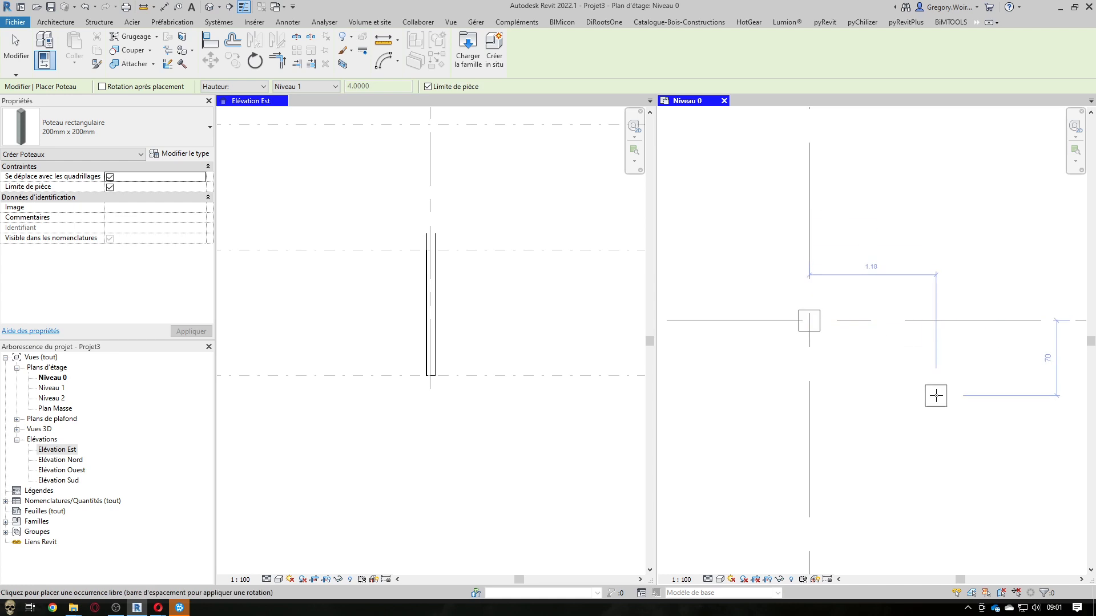
{"action": "left_click", "coordinate": [16, 50]}
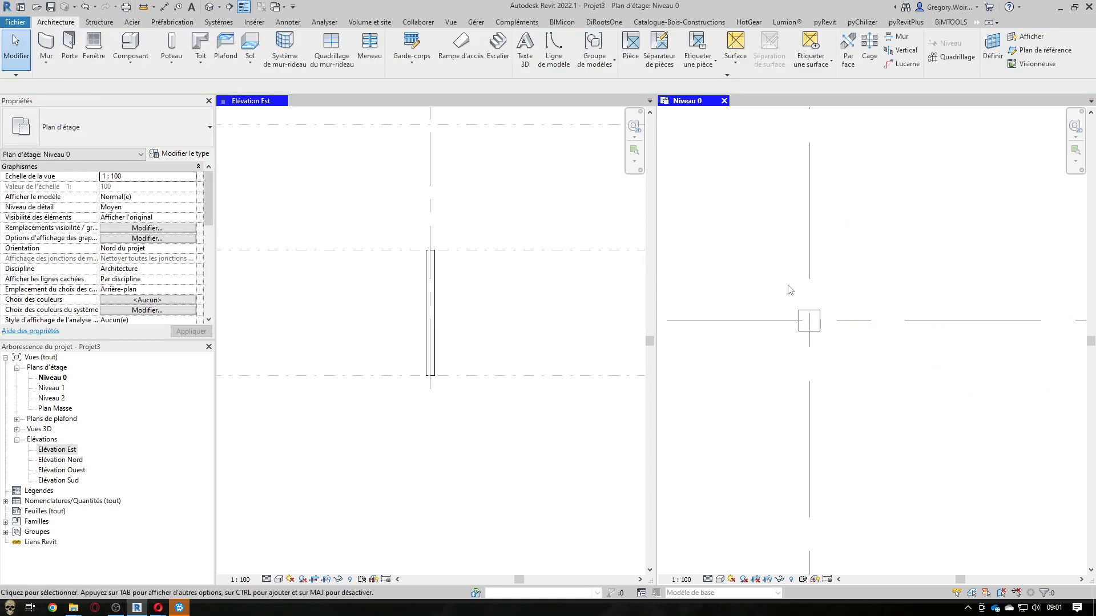
Set the placed column's base offset (Décalage inférieur) to 0.5
{"action": "left_click", "coordinate": [802, 314]}
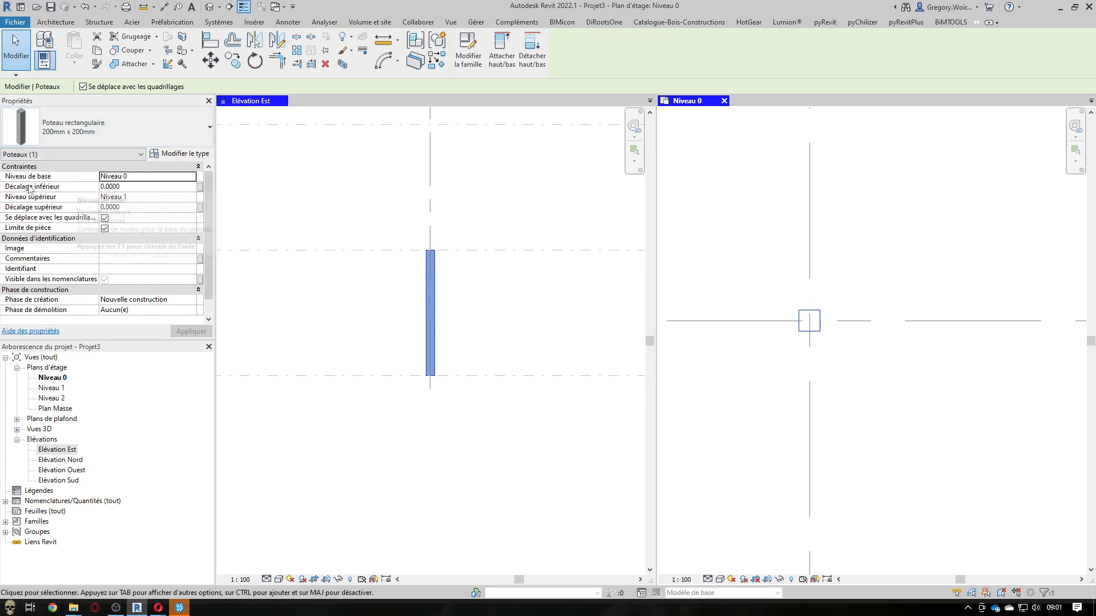
{"action": "left_click", "coordinate": [173, 185]}
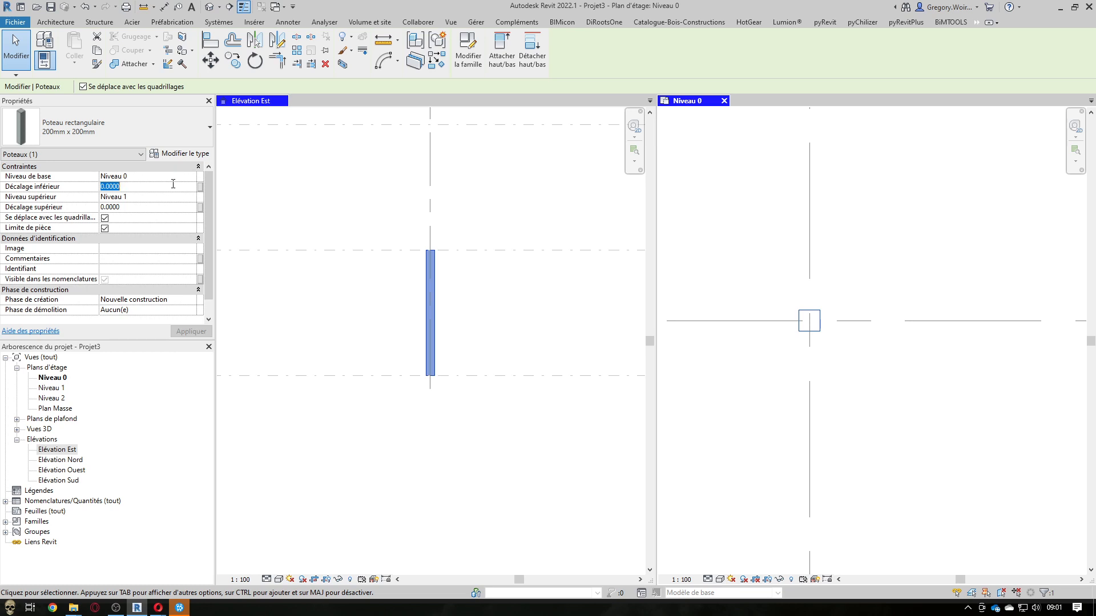
{"action": "type", "text": "0.5"}
{"action": "left_click", "coordinate": [177, 332]}
{"action": "left_click", "coordinate": [276, 327]}
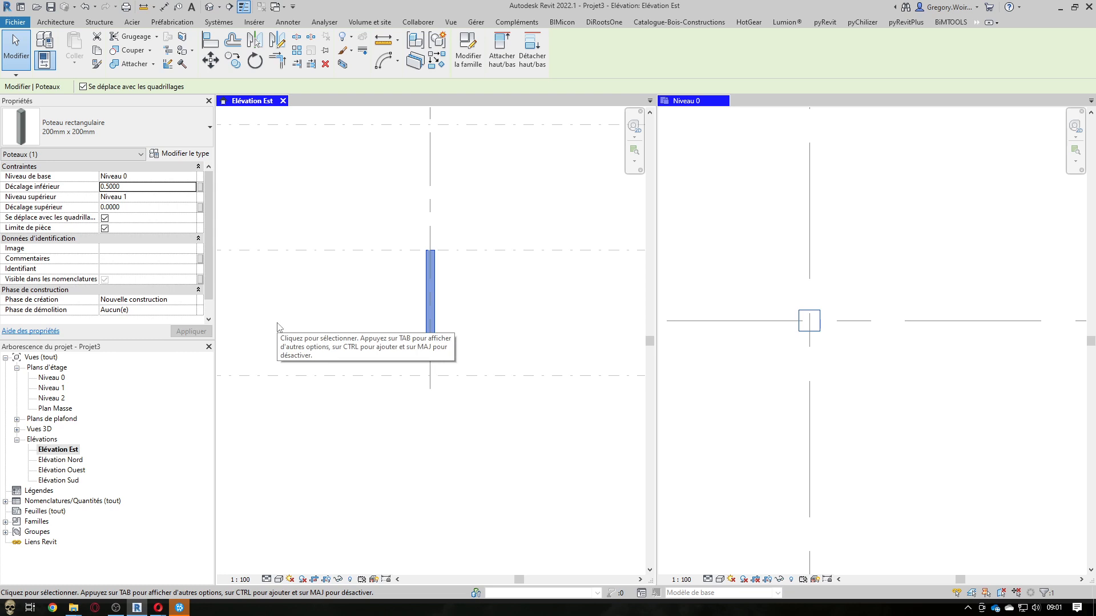
{"action": "left_click", "coordinate": [173, 118]}
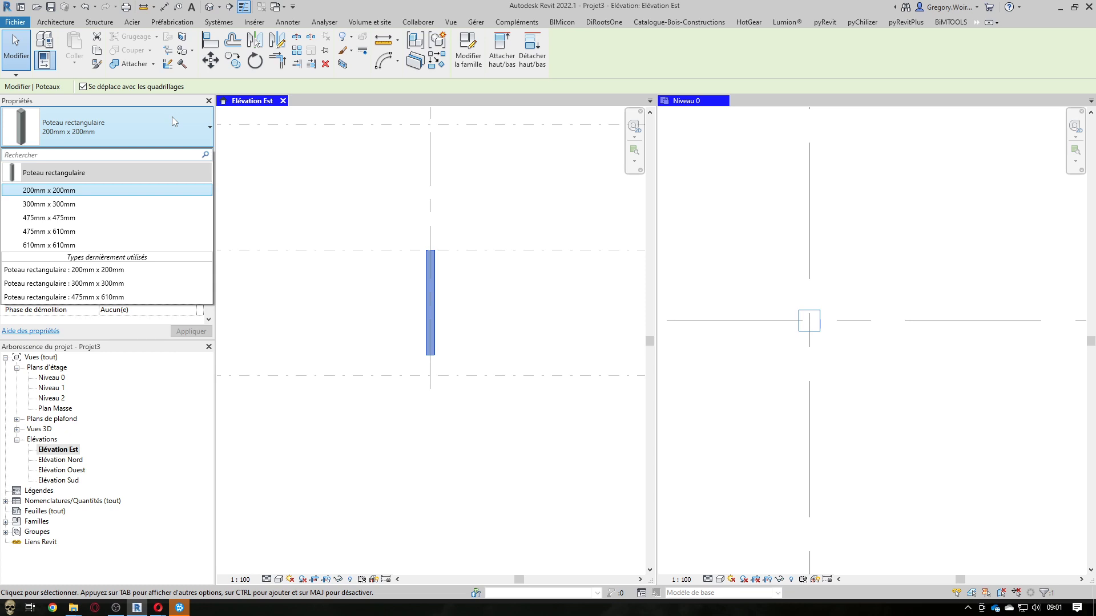
{"action": "left_click", "coordinate": [173, 116]}
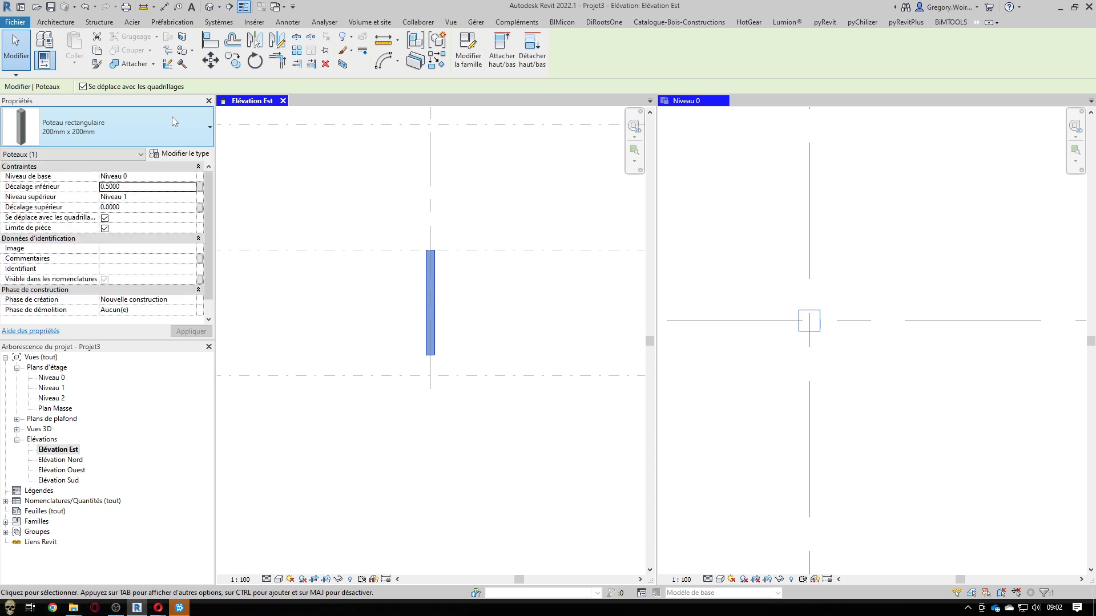
{"action": "left_click", "coordinate": [342, 206]}
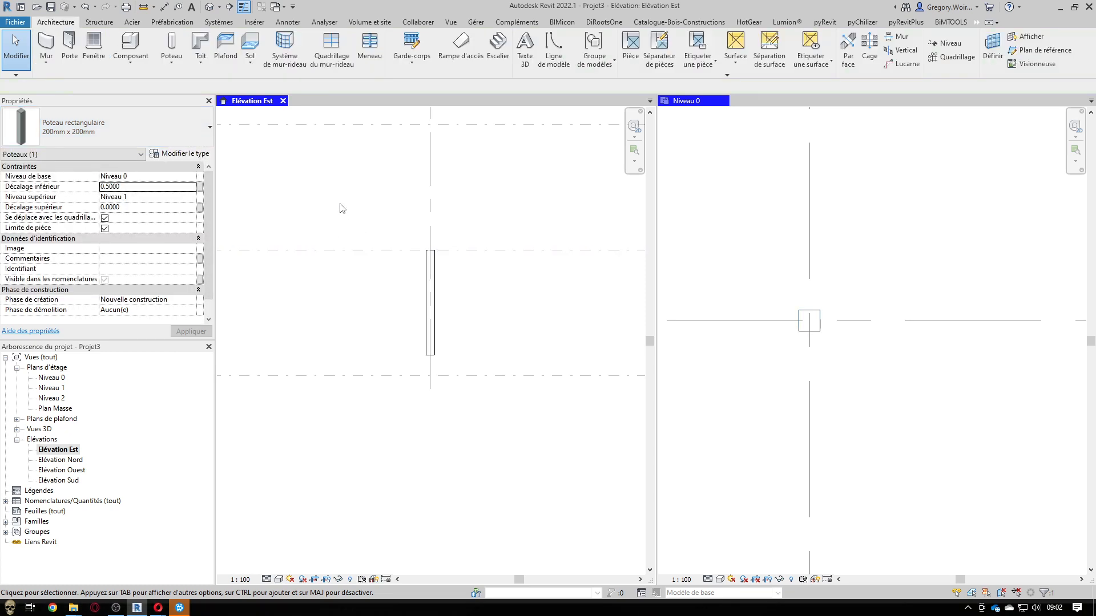
Restart the architectural column command and open the Poteaux folder of the family library for loading a family
{"action": "left_click", "coordinate": [174, 60]}
{"action": "left_click", "coordinate": [197, 105]}
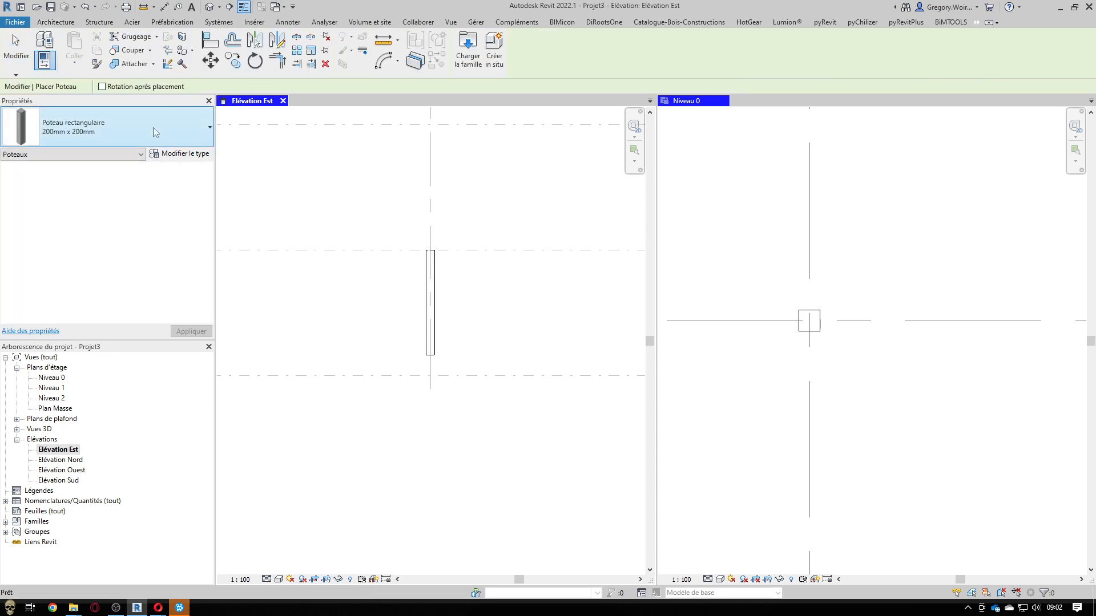
{"action": "left_click", "coordinate": [469, 55]}
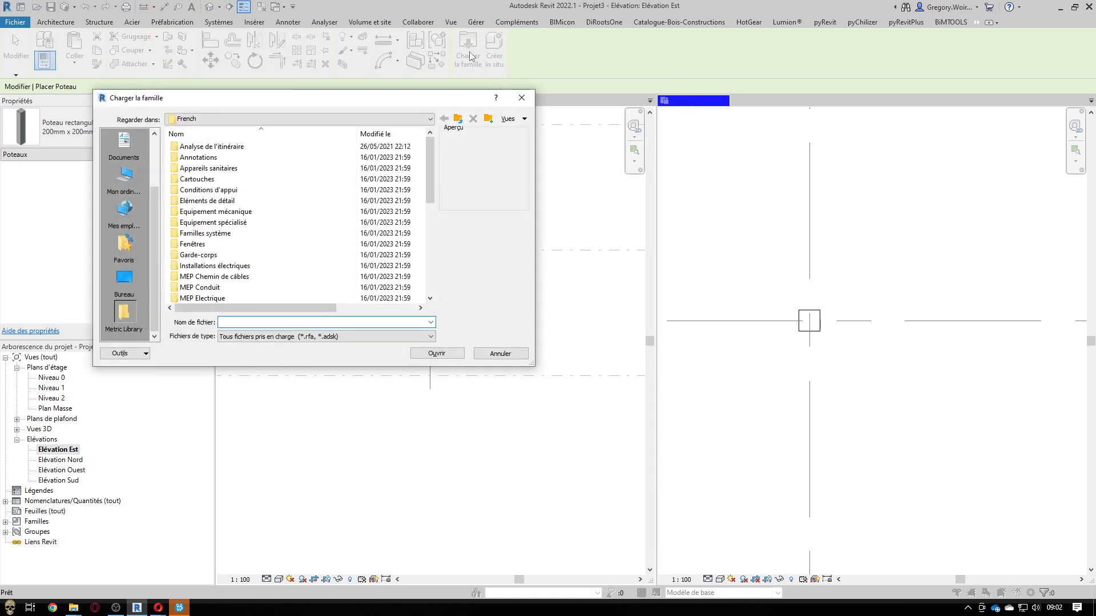
{"action": "scroll", "coordinate": [274, 227], "scroll_direction": "down", "scroll_amount": 7}
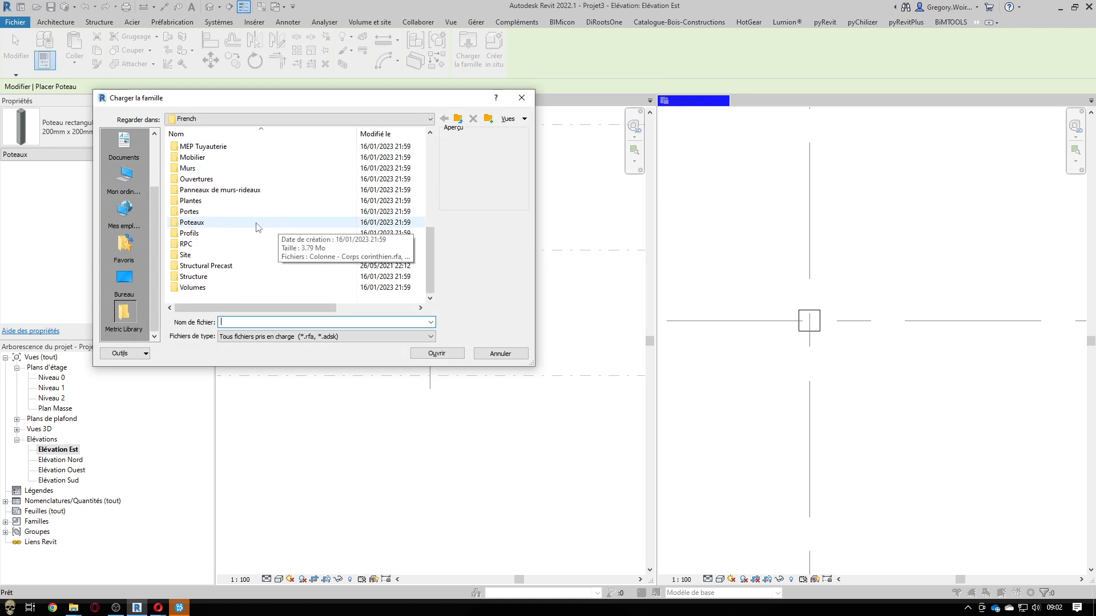
{"action": "double_click", "coordinate": [189, 224]}
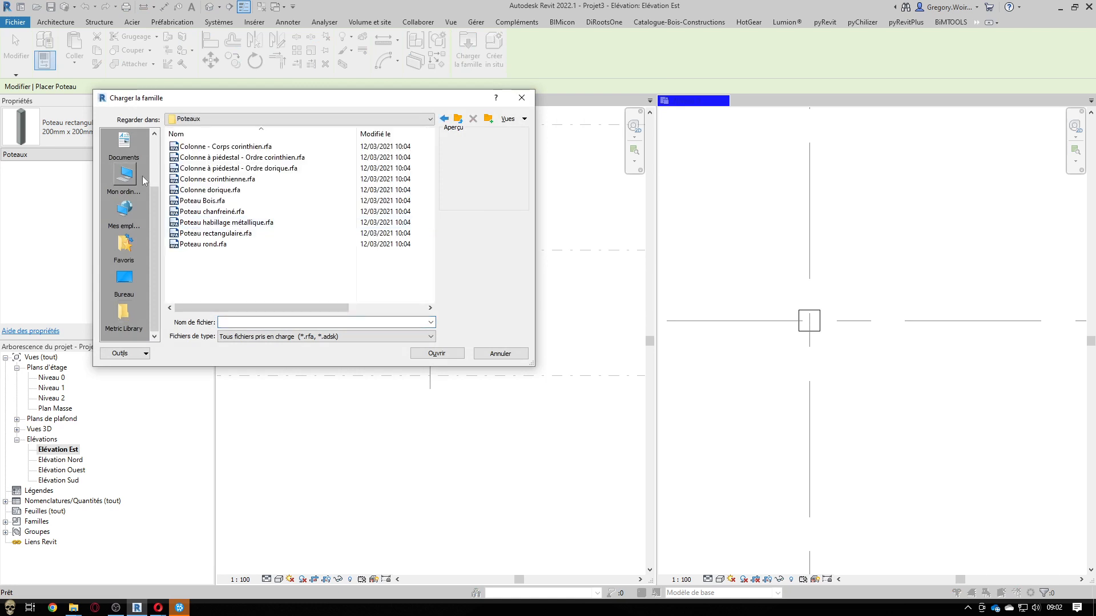
Preview the column families in the Poteaux folder, from Colonne - Corps corinthien.rfa through Poteau rectangulaire.rfa
{"action": "left_click", "coordinate": [254, 149]}
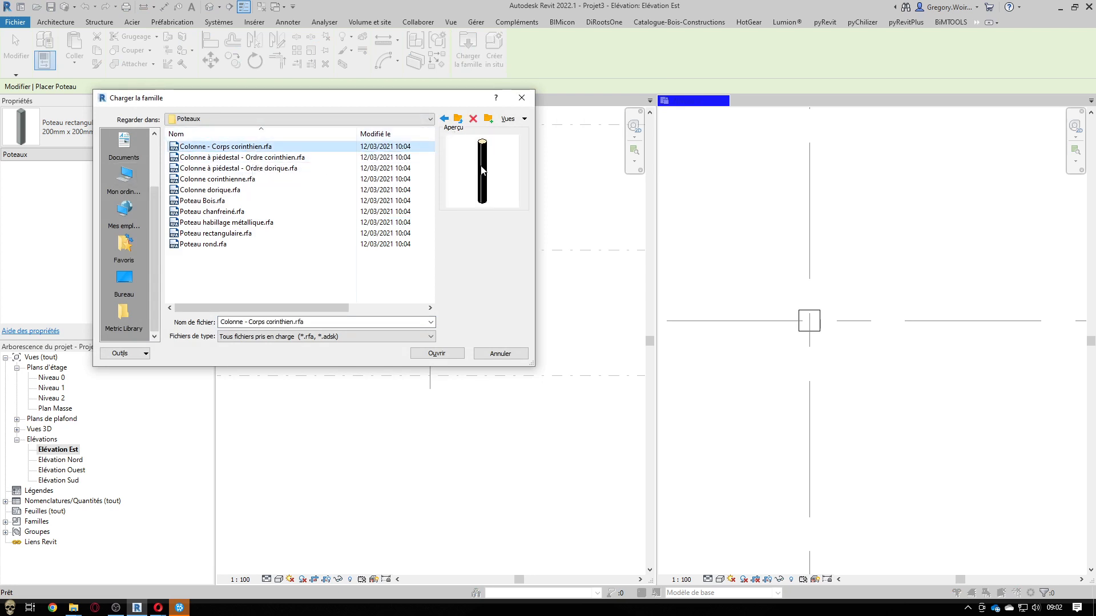
{"action": "left_click", "coordinate": [267, 159]}
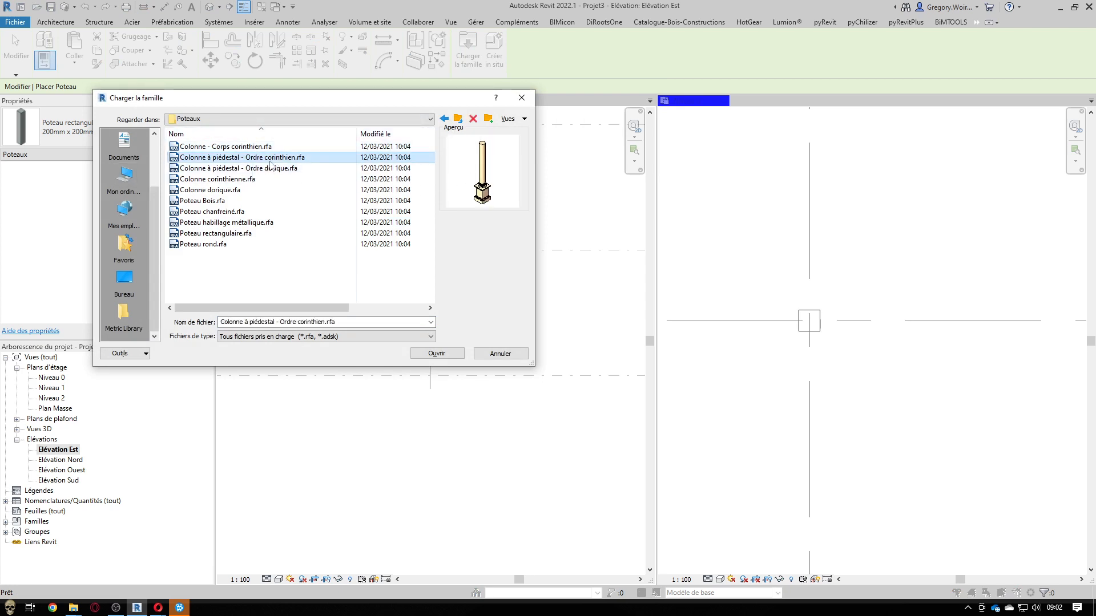
{"action": "left_click", "coordinate": [238, 170]}
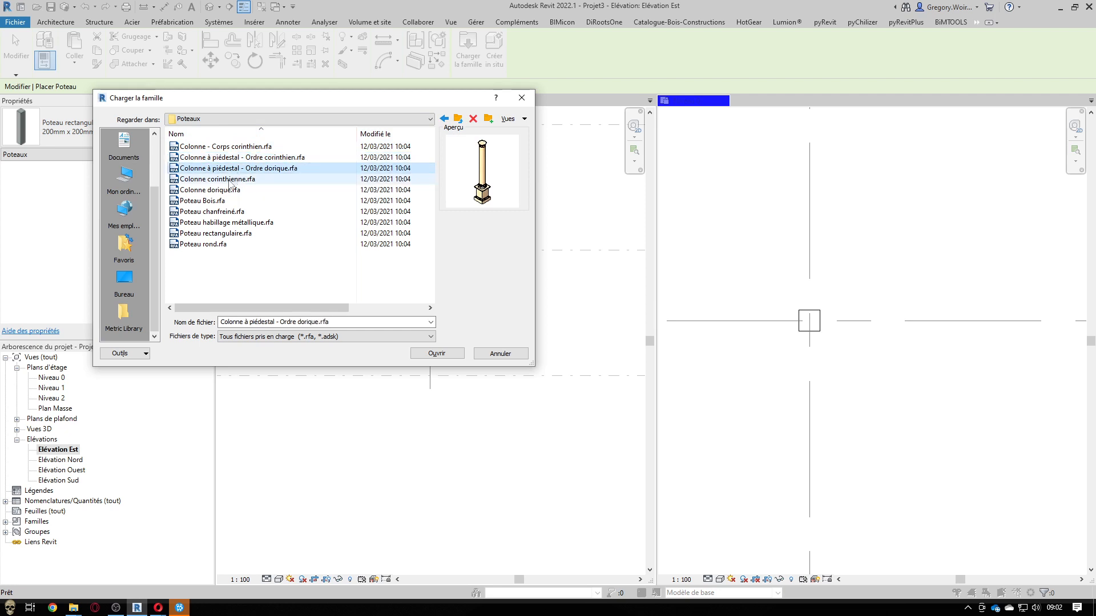
{"action": "left_click", "coordinate": [229, 180]}
{"action": "left_click", "coordinate": [223, 191]}
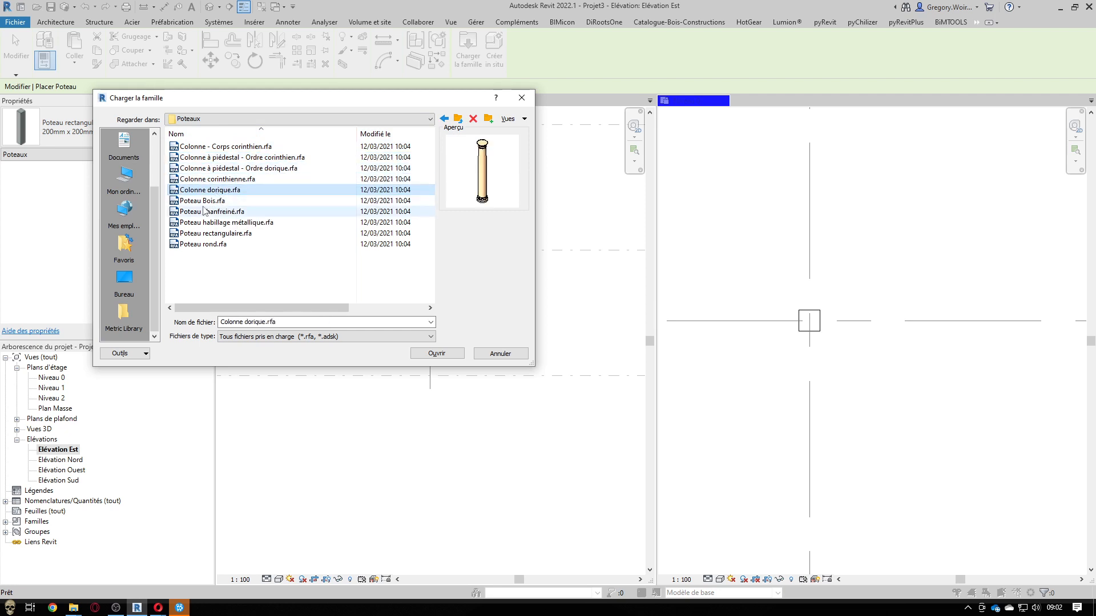
{"action": "left_click", "coordinate": [206, 203]}
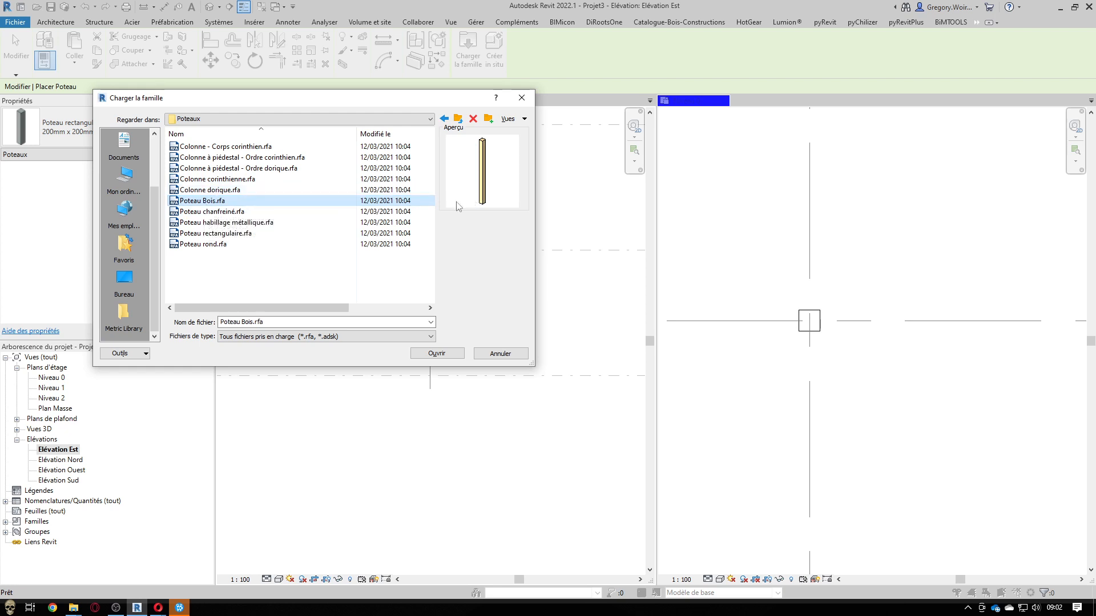
{"action": "left_click", "coordinate": [212, 213]}
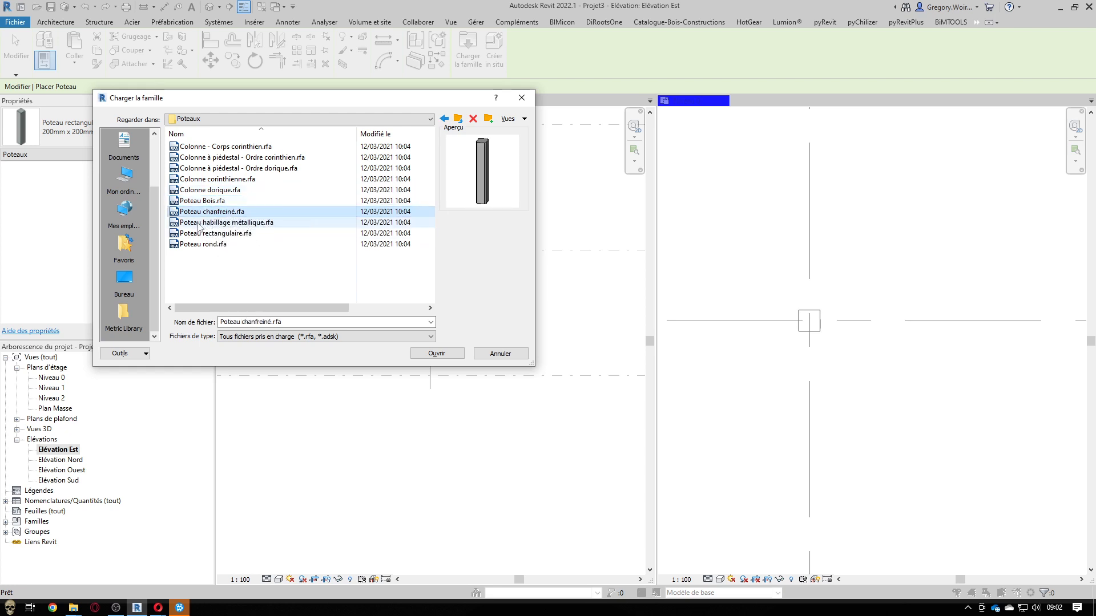
{"action": "left_click", "coordinate": [204, 223]}
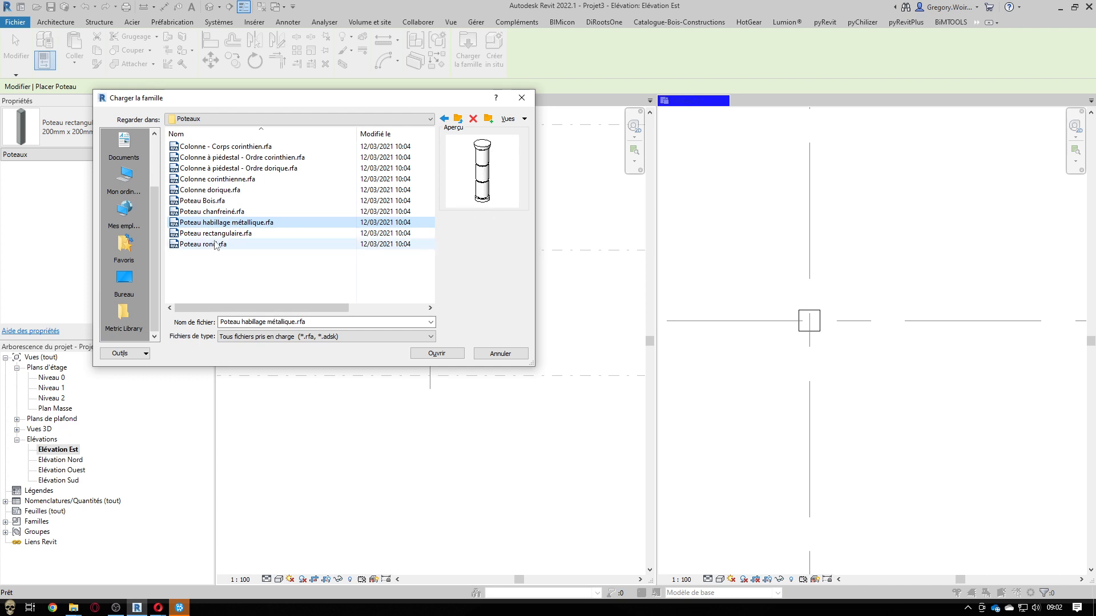
{"action": "left_click", "coordinate": [238, 235]}
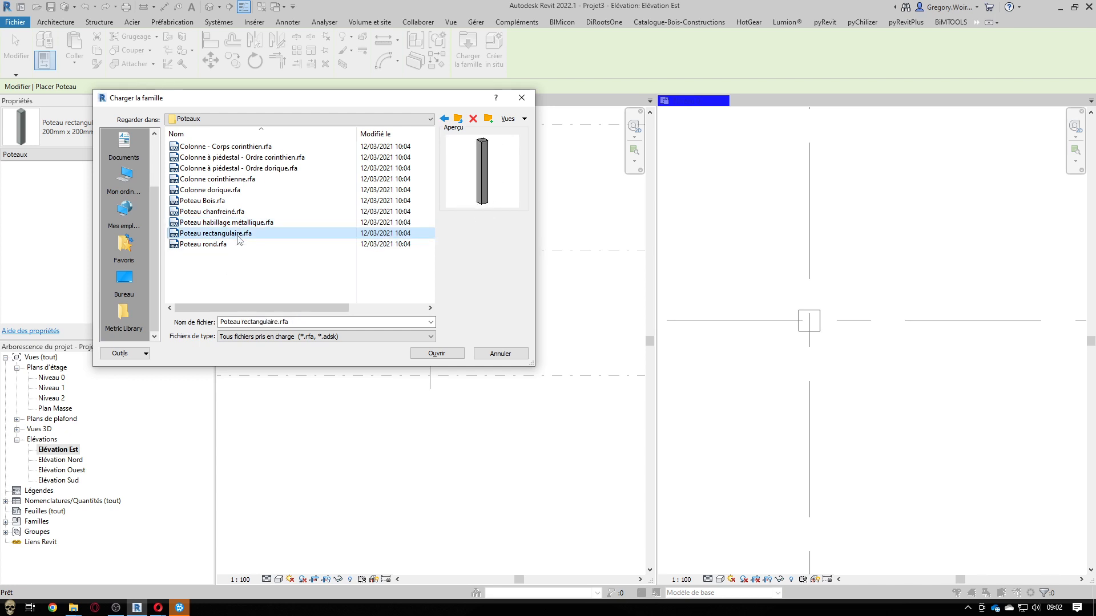
Load the Poteau rond.rfa family and choose its Diamètre de 152 mm type for placement
{"action": "left_click", "coordinate": [202, 246]}
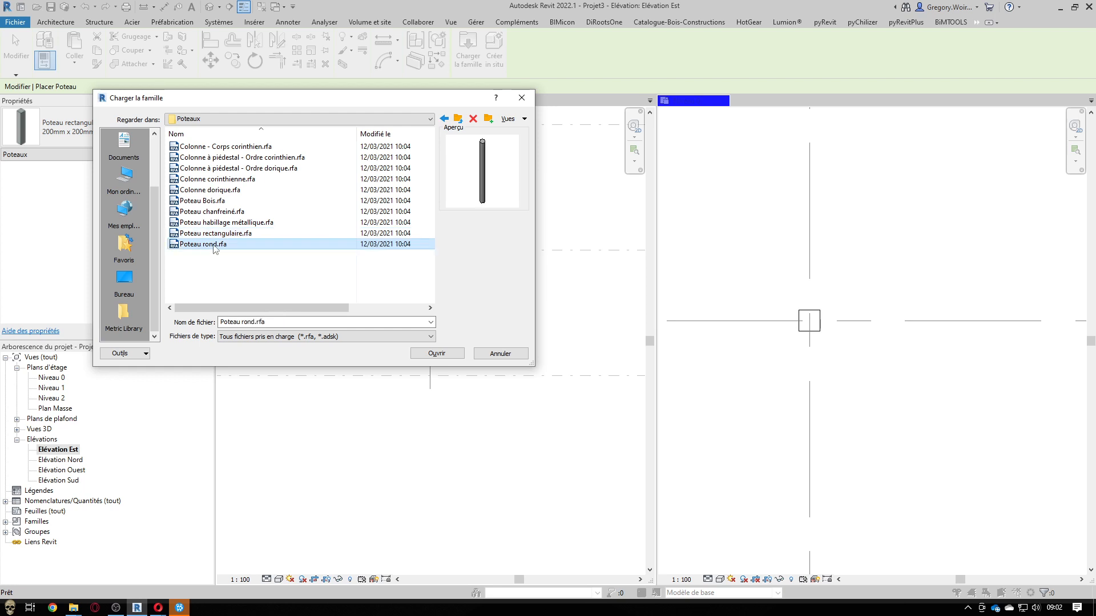
{"action": "left_click", "coordinate": [437, 354]}
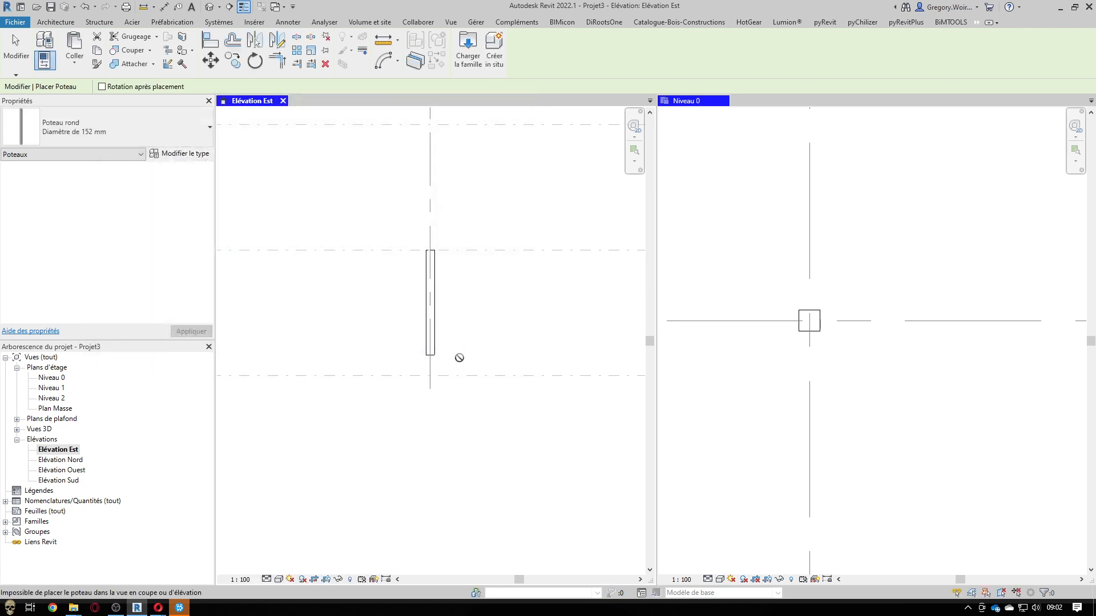
{"action": "left_click", "coordinate": [204, 130]}
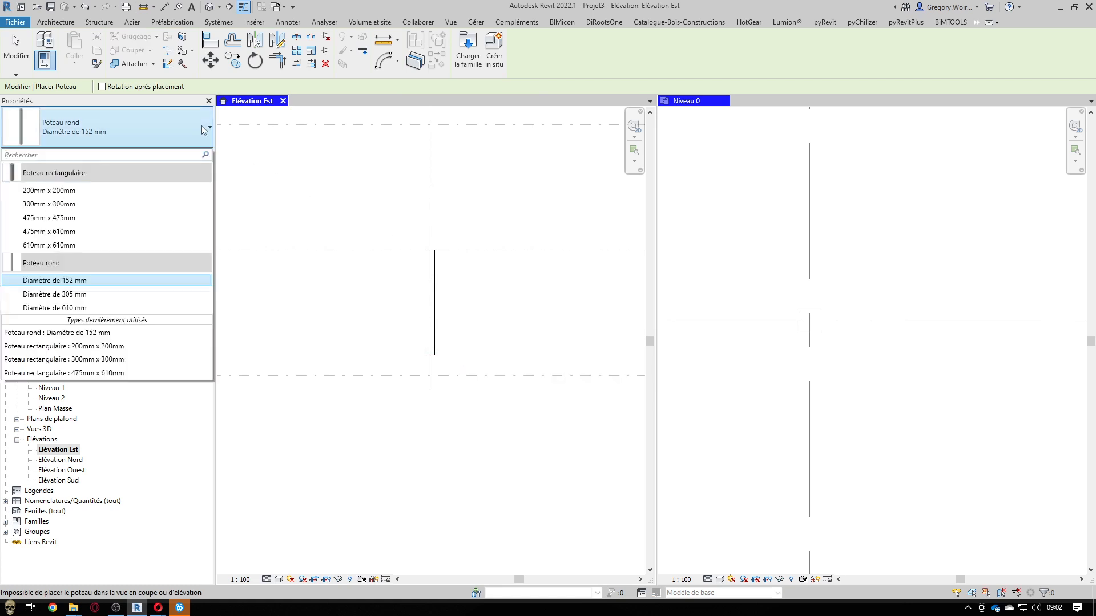
{"action": "mouse_move", "coordinate": [62, 178]}
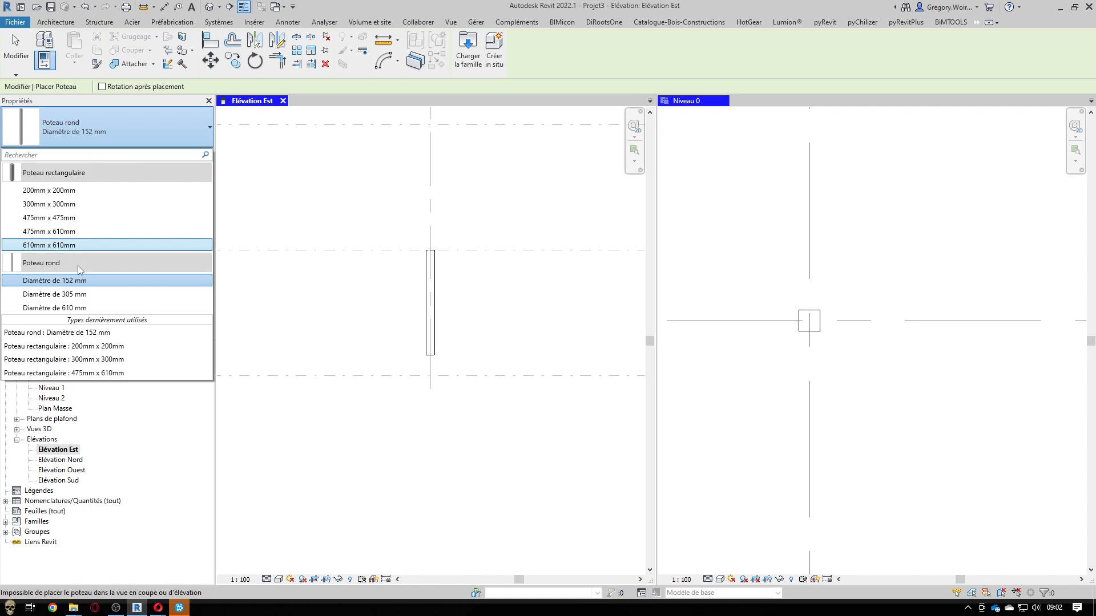
{"action": "left_click", "coordinate": [75, 284]}
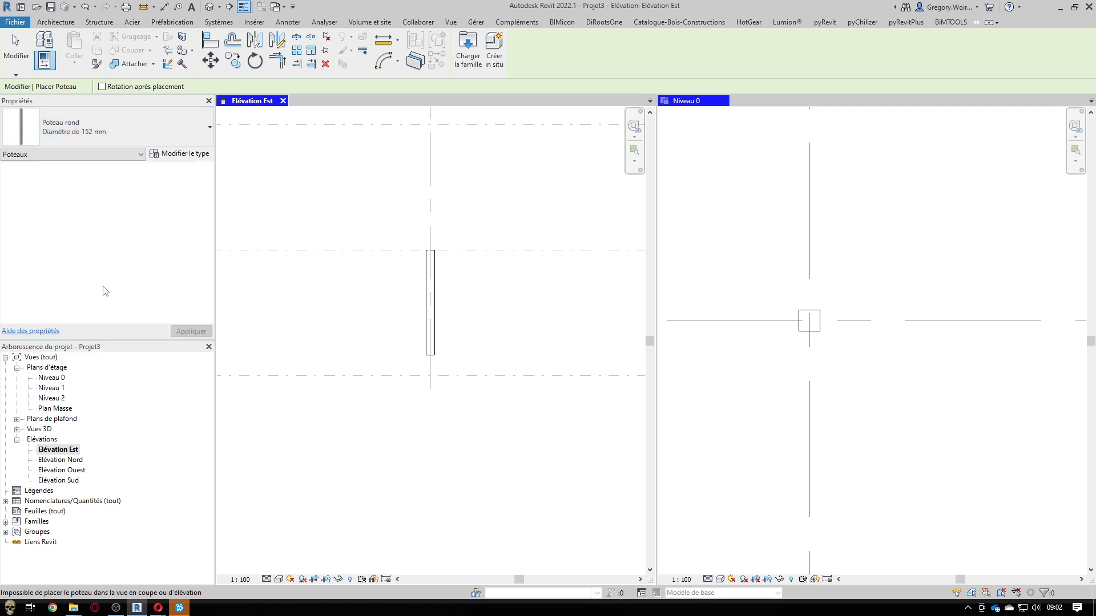
Duplicate the round column type under the name Diamètre de 200 mm
{"action": "left_click", "coordinate": [181, 155]}
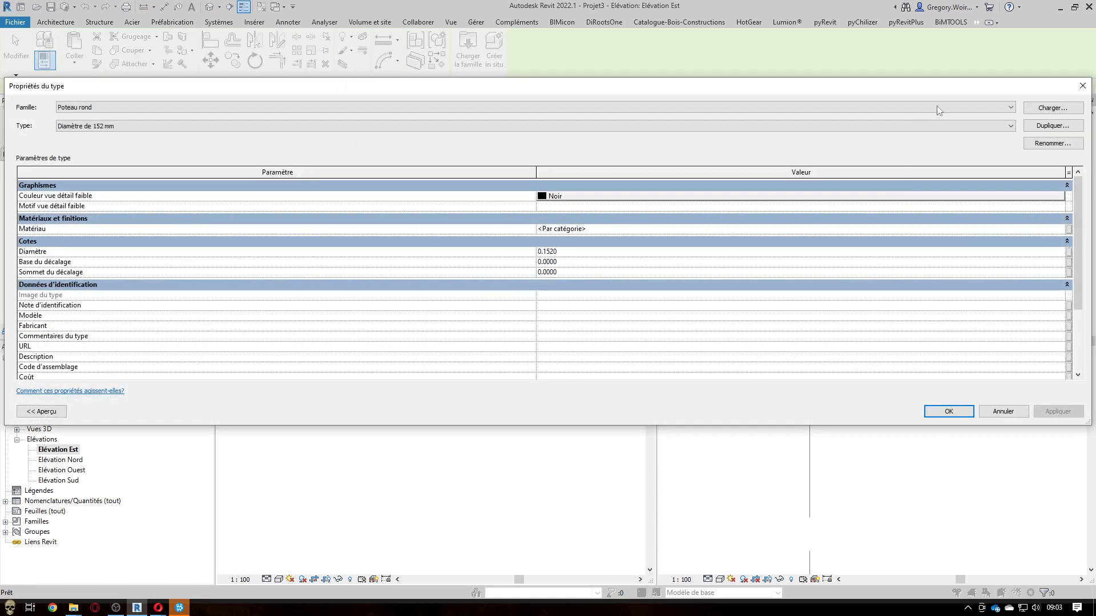
{"action": "left_click", "coordinate": [1045, 126]}
{"action": "left_click", "coordinate": [537, 247]}
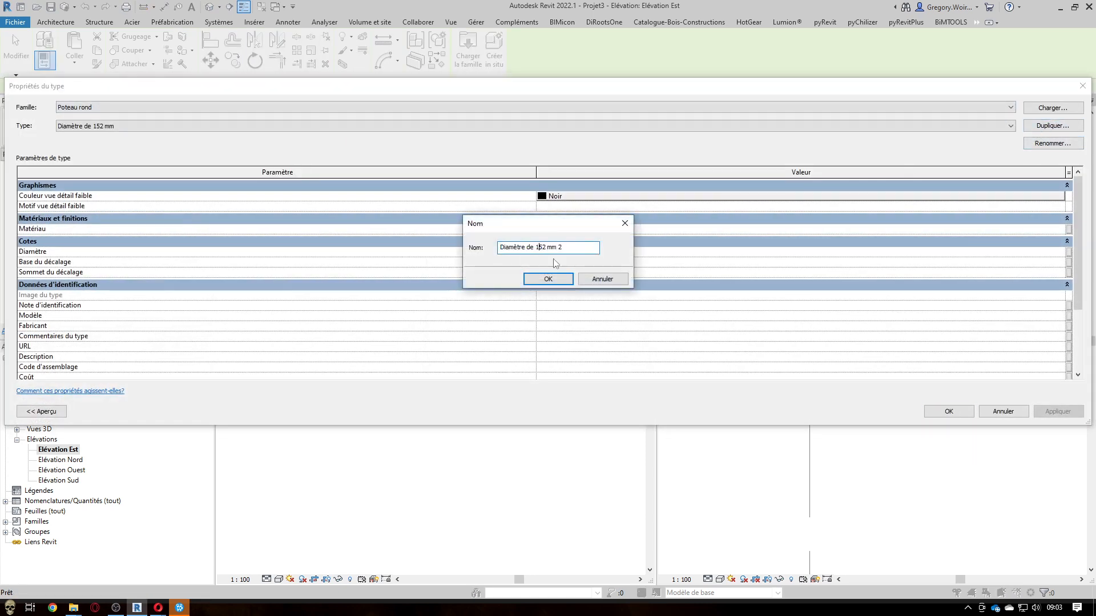
{"action": "type", "text": "200"}
{"action": "left_click", "coordinate": [558, 278]}
Set the new type's Diamètre to 0.2 and place one round column on the horizontal grid, about 54 cm right of the square column
{"action": "left_click", "coordinate": [562, 252]}
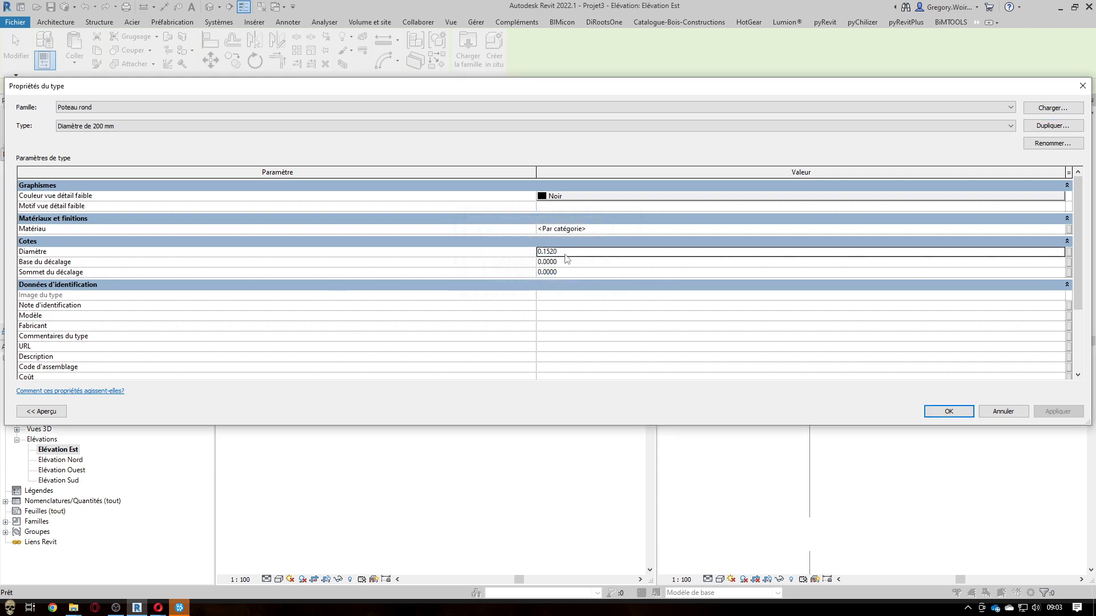
{"action": "type", "text": "0."}
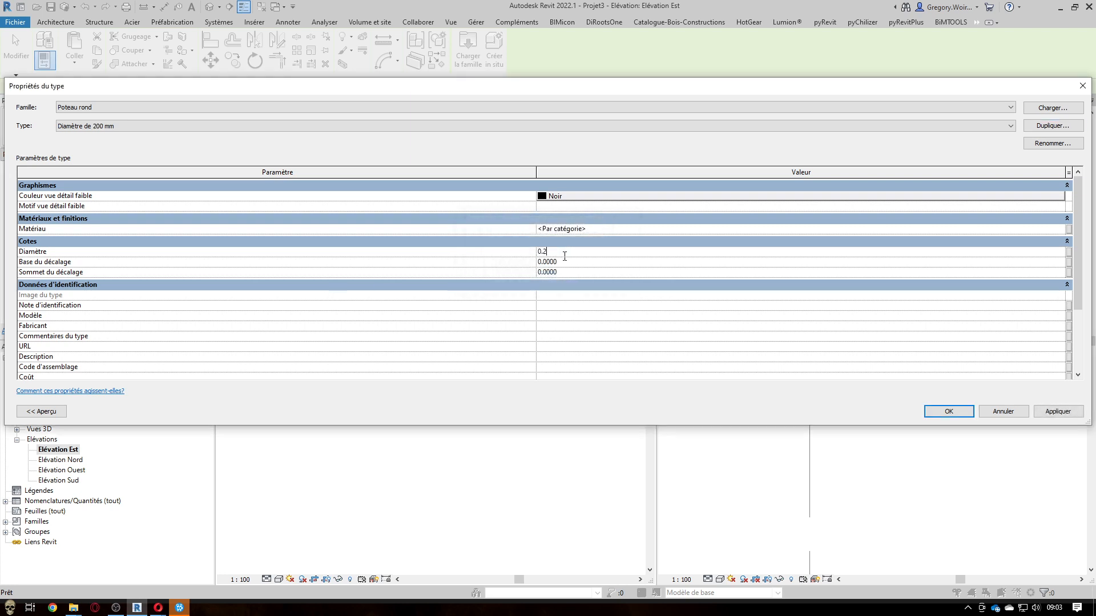
{"action": "left_click", "coordinate": [1057, 412]}
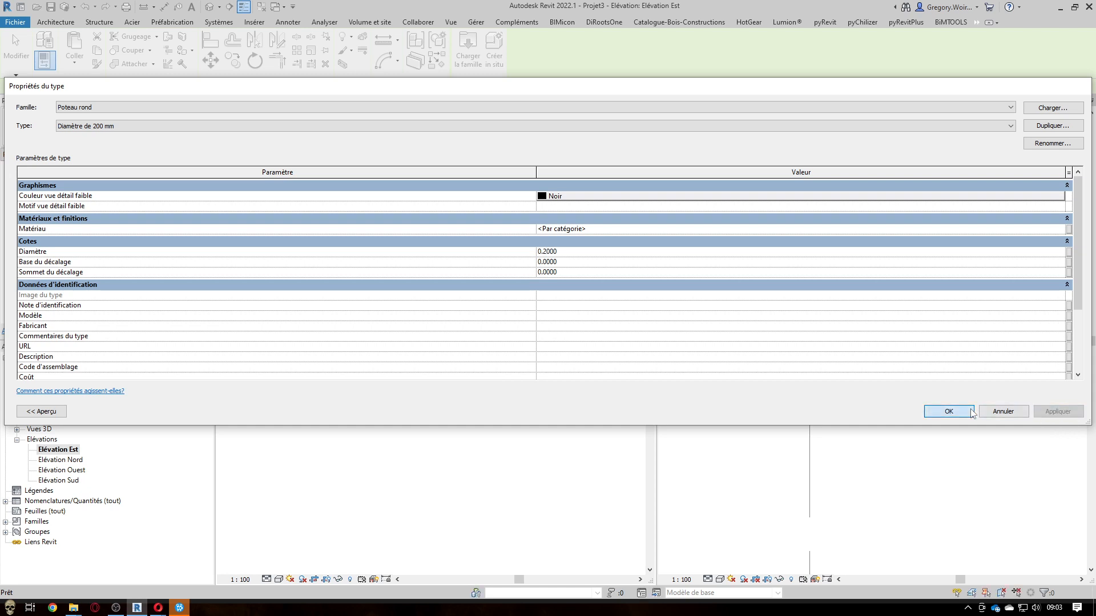
{"action": "left_click", "coordinate": [965, 412]}
{"action": "left_click", "coordinate": [868, 349]}
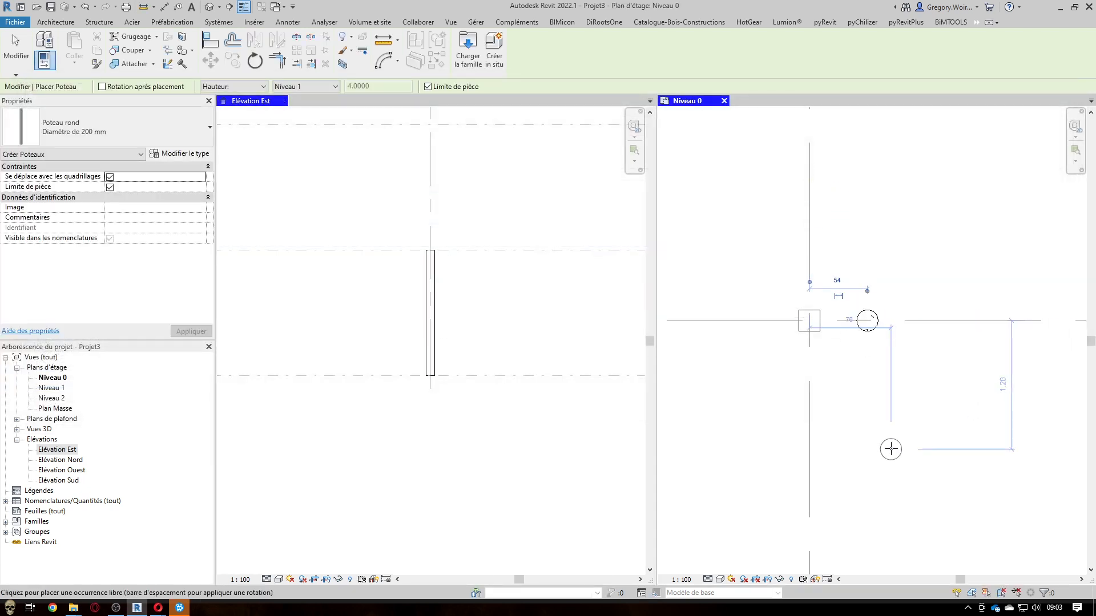